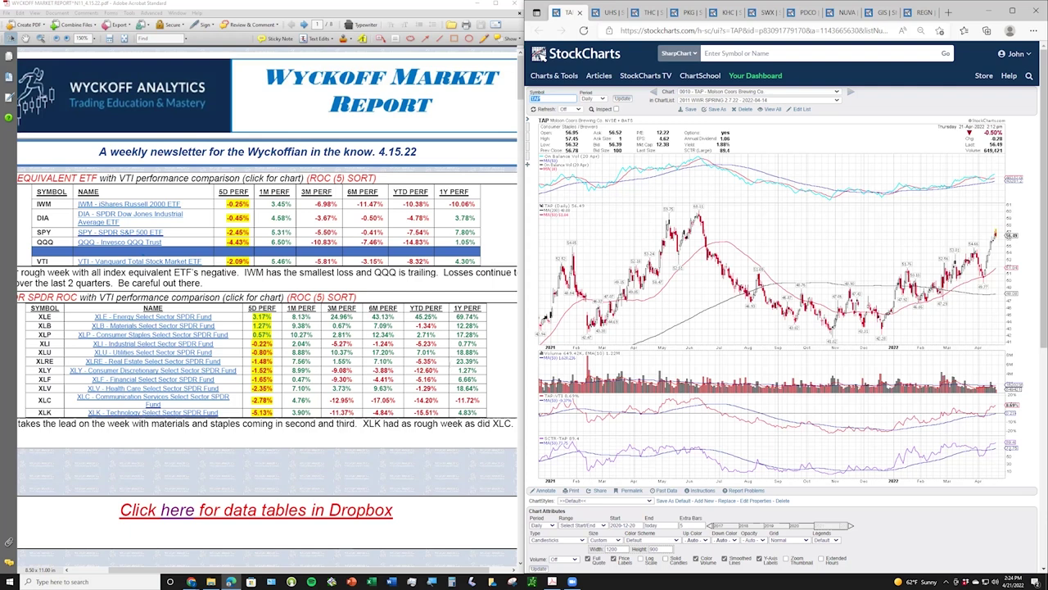
- Scroll the report past the industry group review to the page 4 Springy Events table
scroll(342, 465, "down", 5)
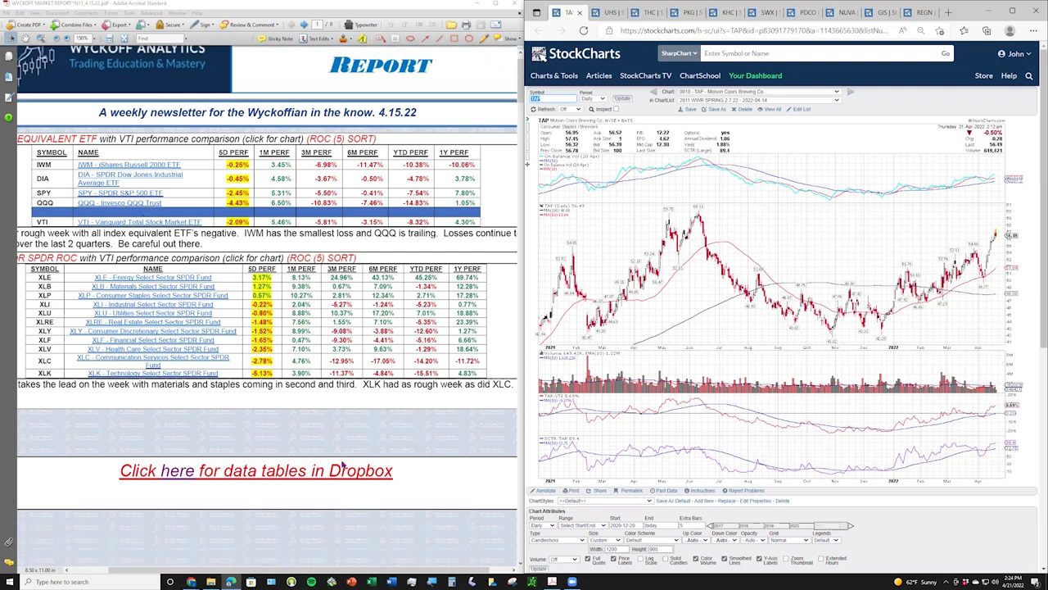
scroll(343, 464, "down", 10)
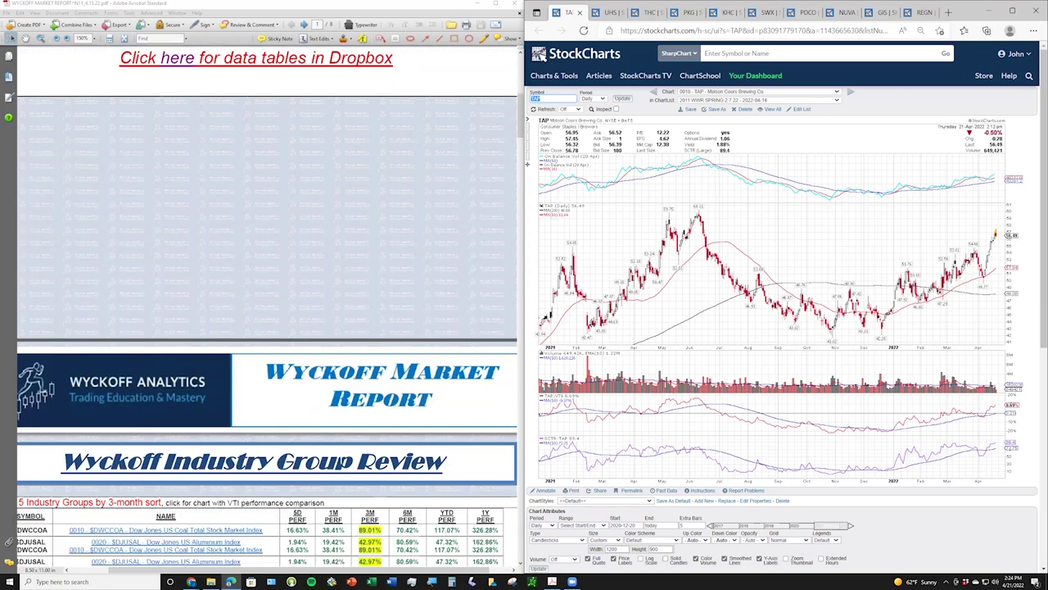
scroll(342, 463, "down", 7)
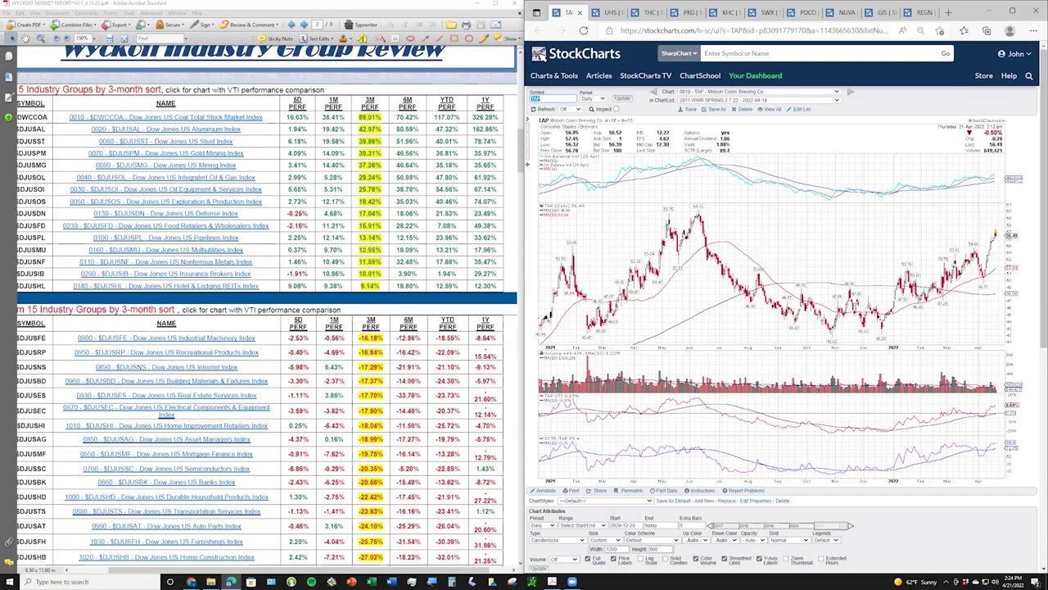
scroll(343, 464, "down", 10)
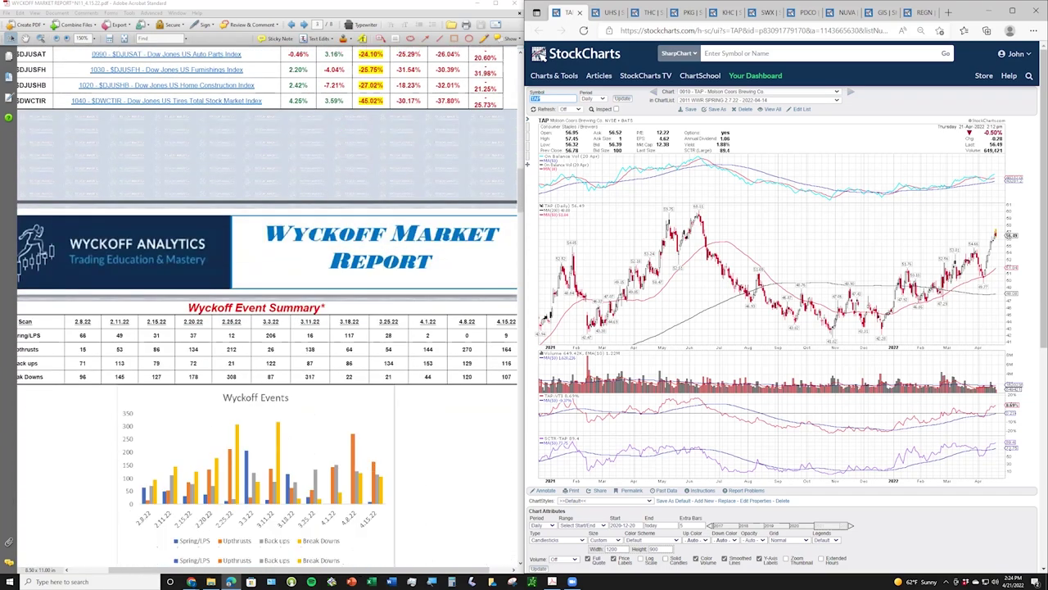
scroll(342, 465, "down", 4)
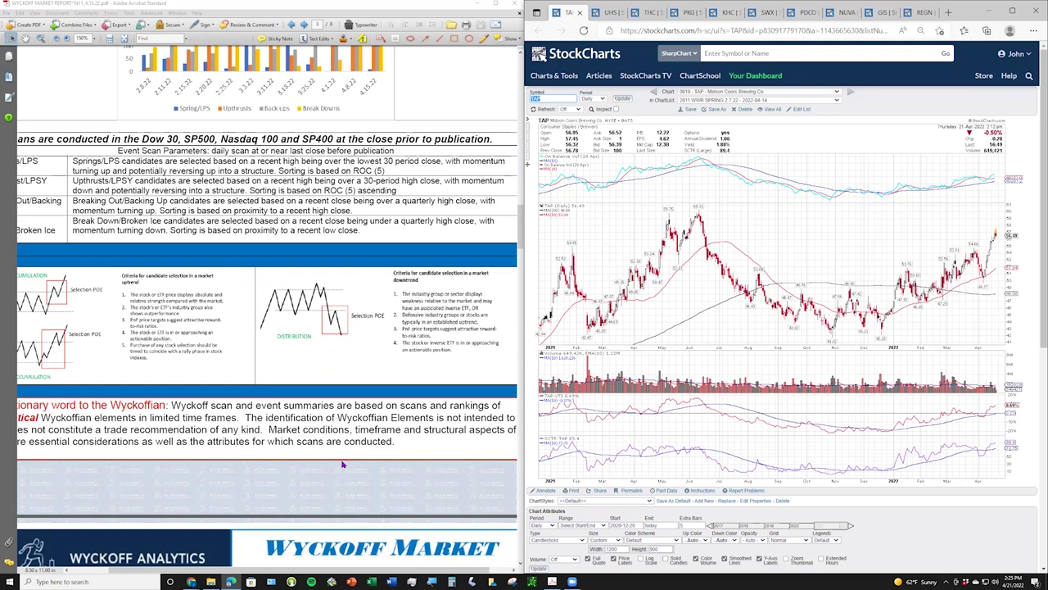
scroll(410, 418, "down", 5)
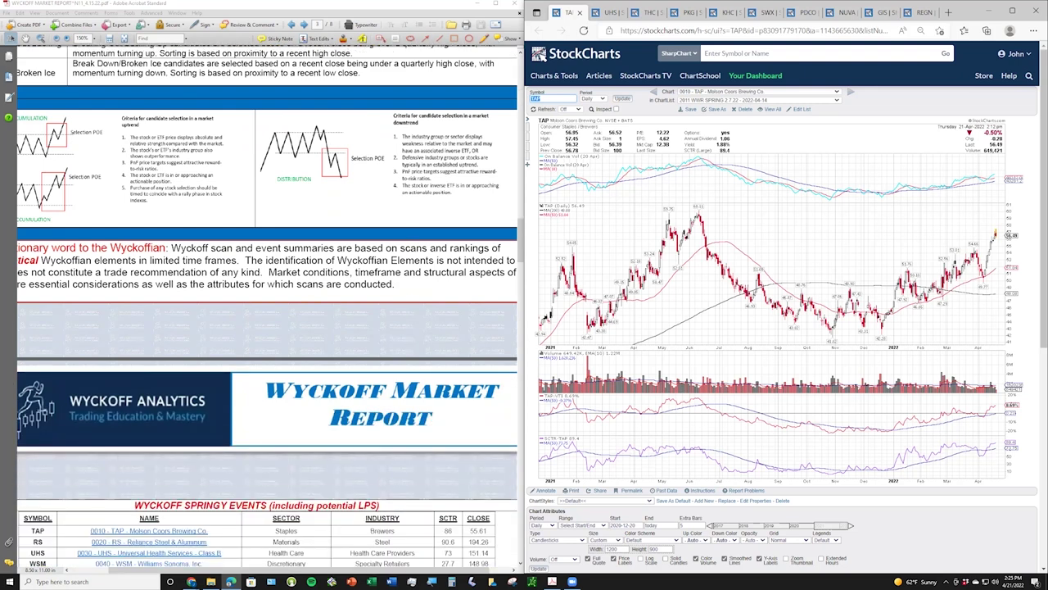
scroll(409, 418, "down", 7)
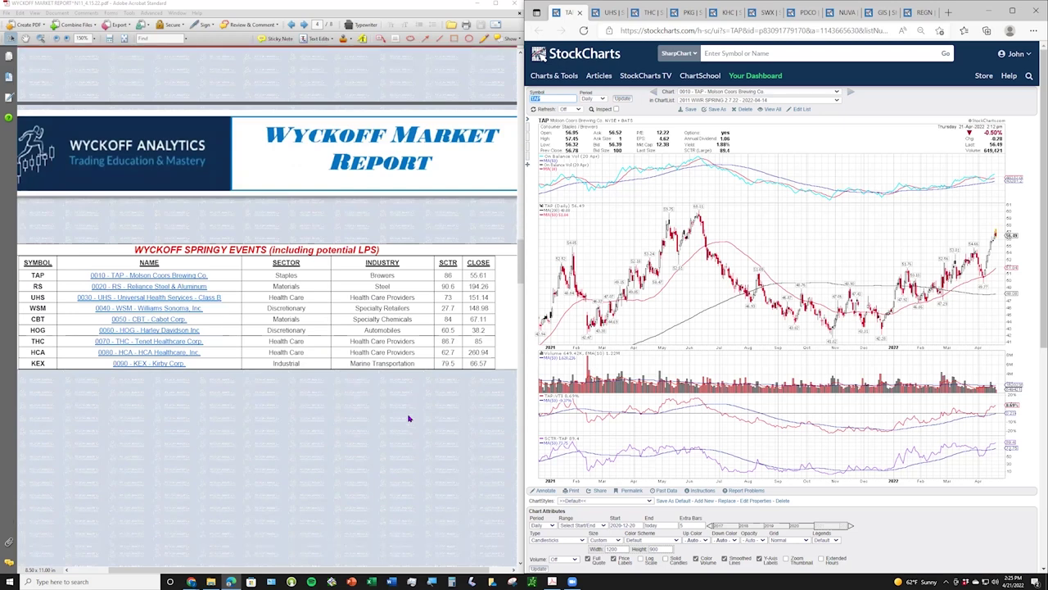
- Scroll to the page 6 Break Outs/Backups table and maximize the browser showing TAP
scroll(410, 418, "down", 2)
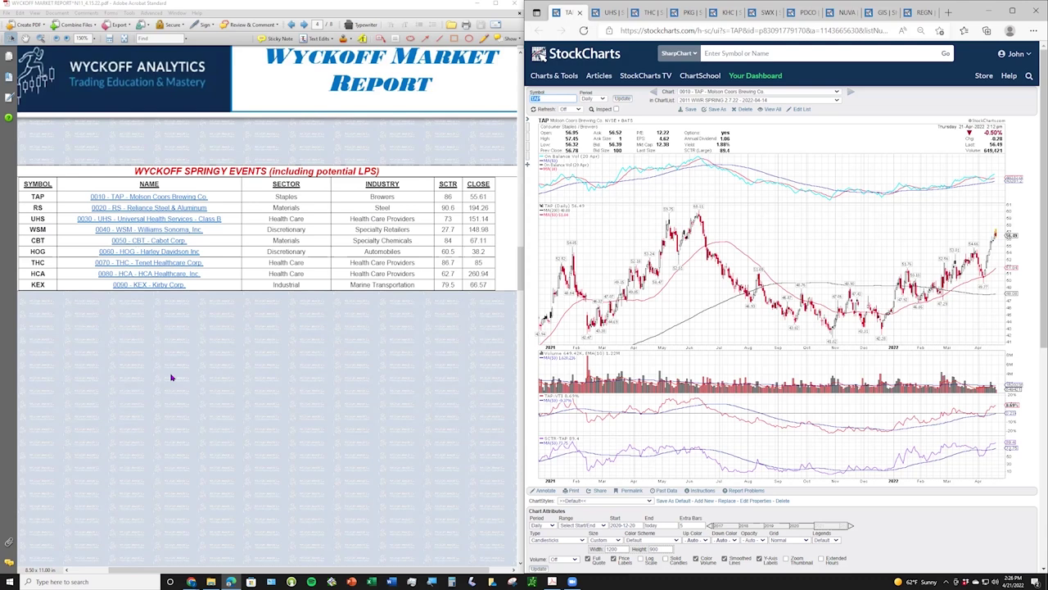
scroll(171, 377, "down", 10)
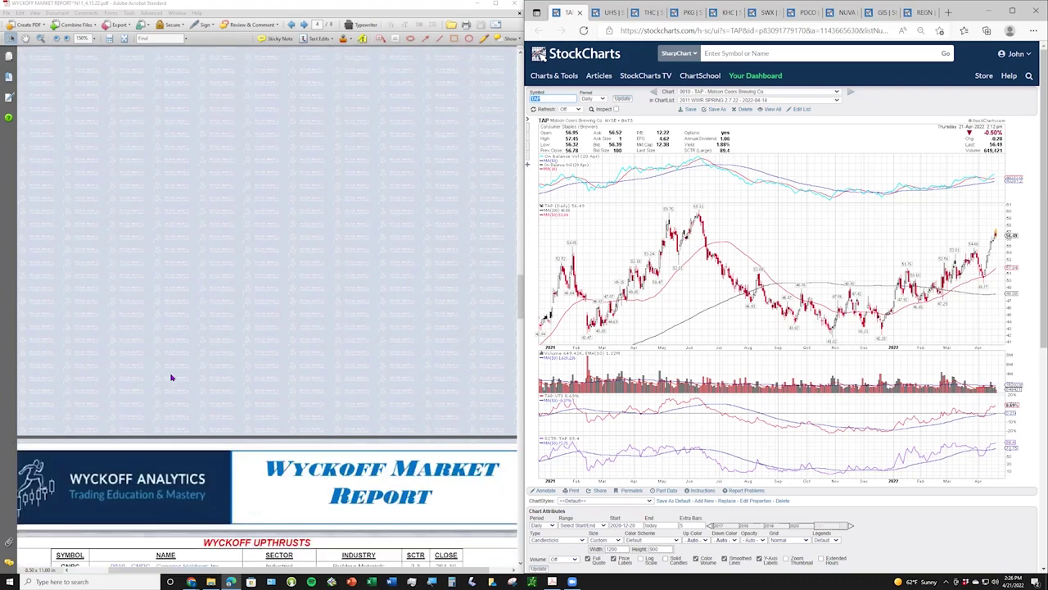
scroll(171, 377, "down", 10)
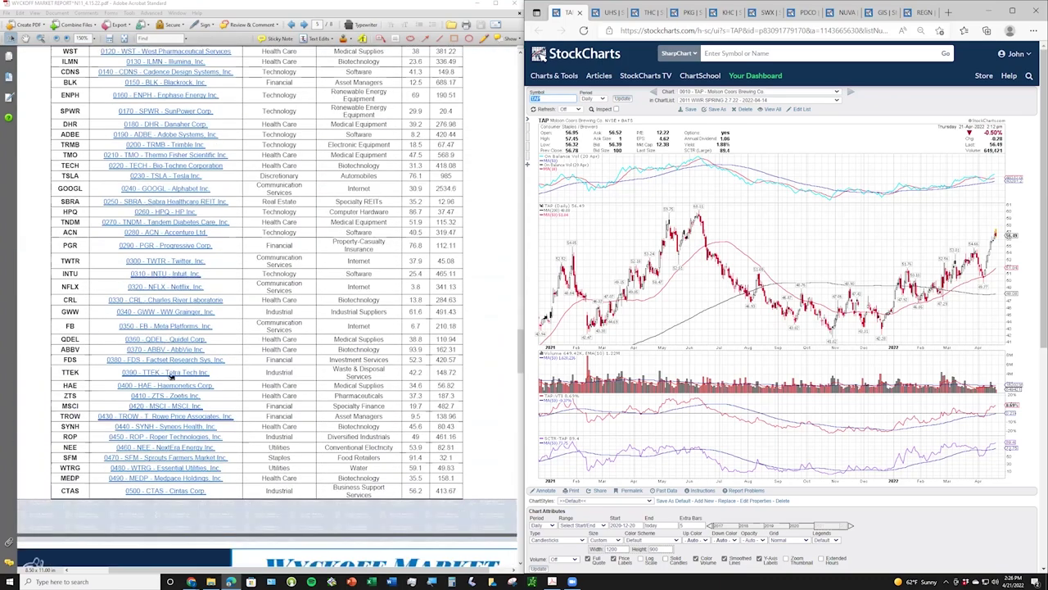
scroll(171, 375, "down", 6)
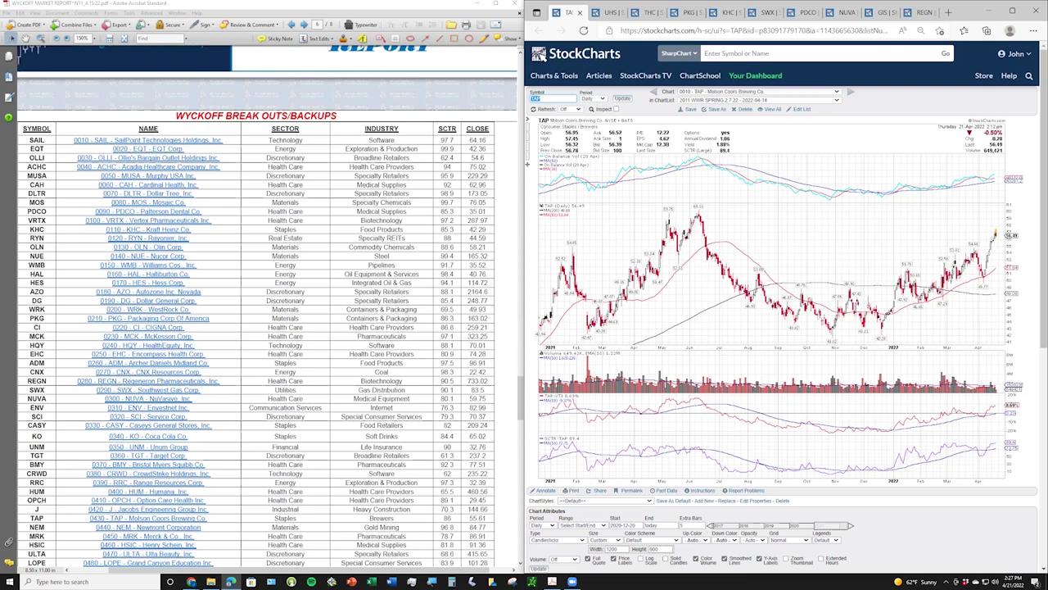
left_click(1012, 13)
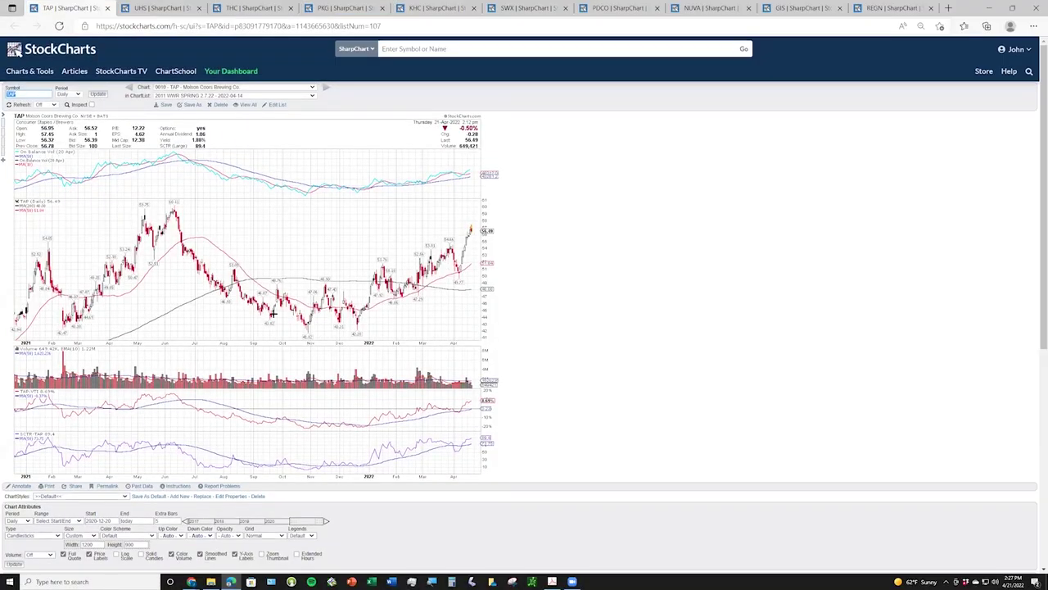
- Zoom in on the TAP daily chart and scroll through it, then switch to UHS
key("ctrl+plus")
key("ctrl+plus")
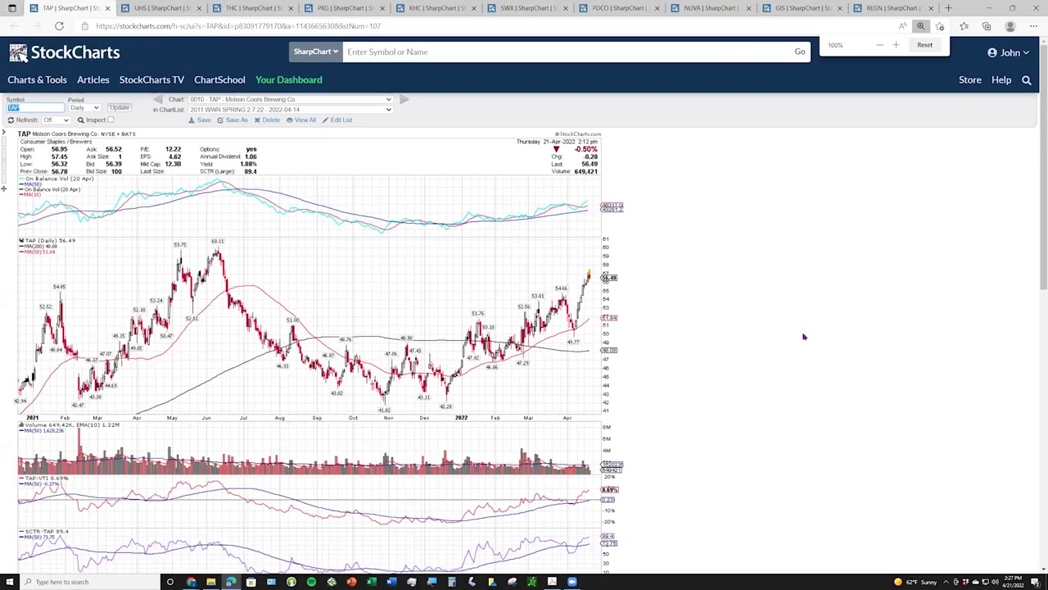
scroll(803, 335, "down", 1)
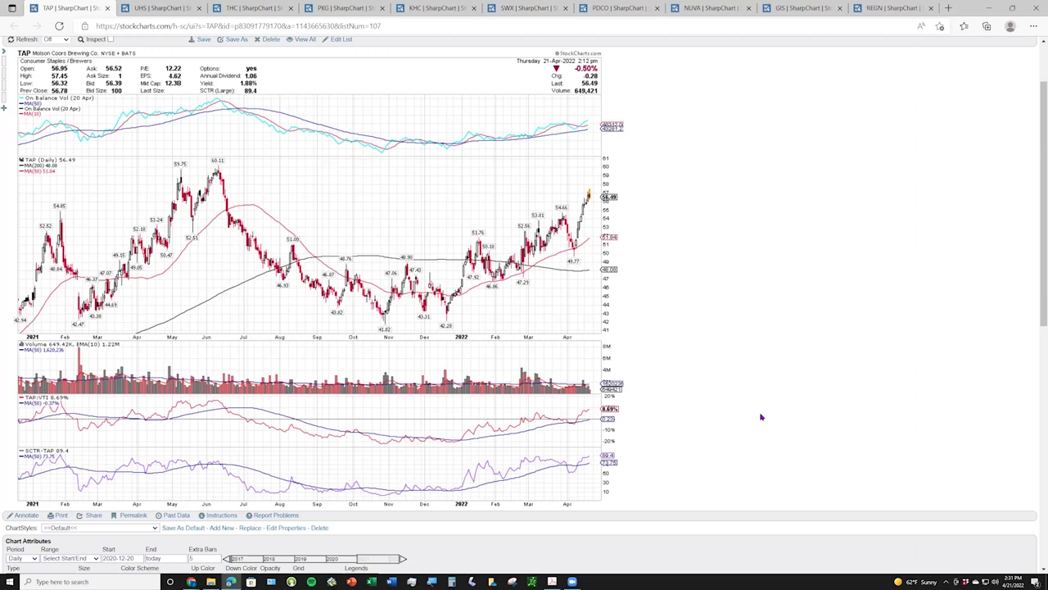
left_click(169, 11)
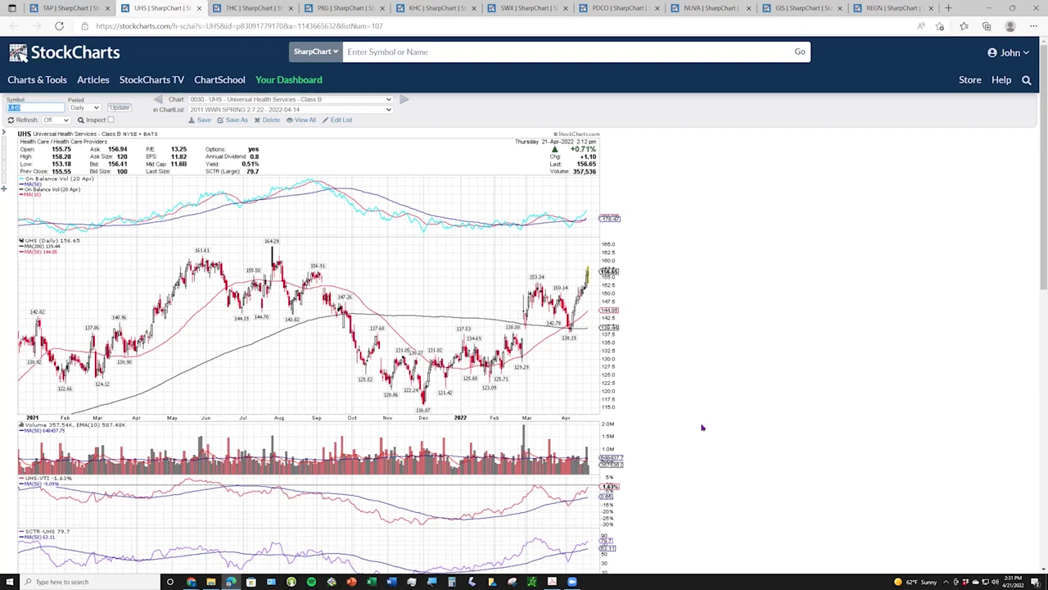
- Scroll through the UHS daily chart, then switch to the THC SharpChart tab
scroll(679, 419, "down", 1)
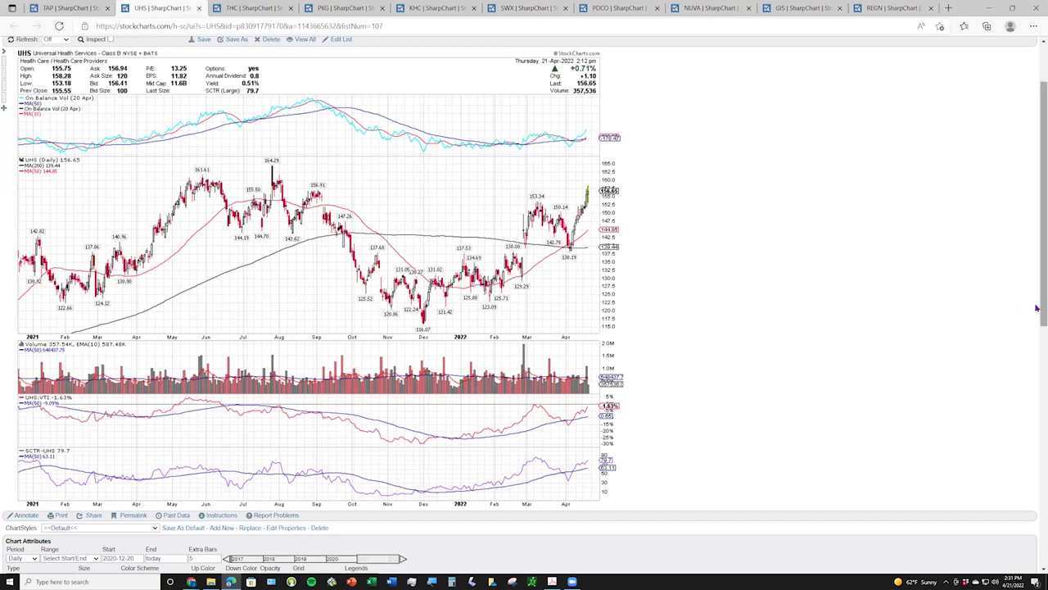
left_click_drag(1037, 308, 1037, 306)
scroll(1037, 306, "up", 1)
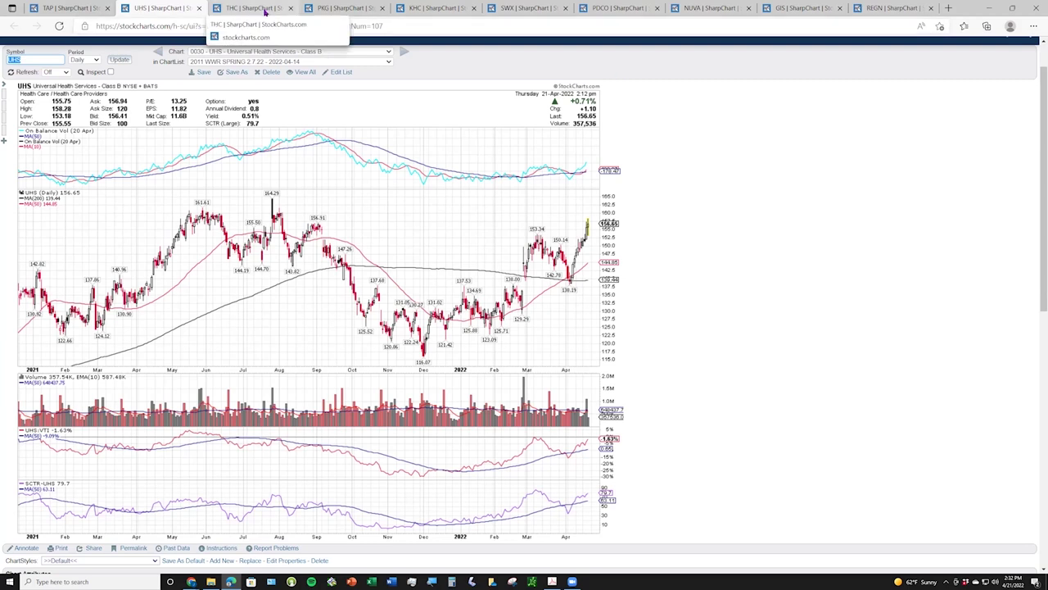
left_click(264, 11)
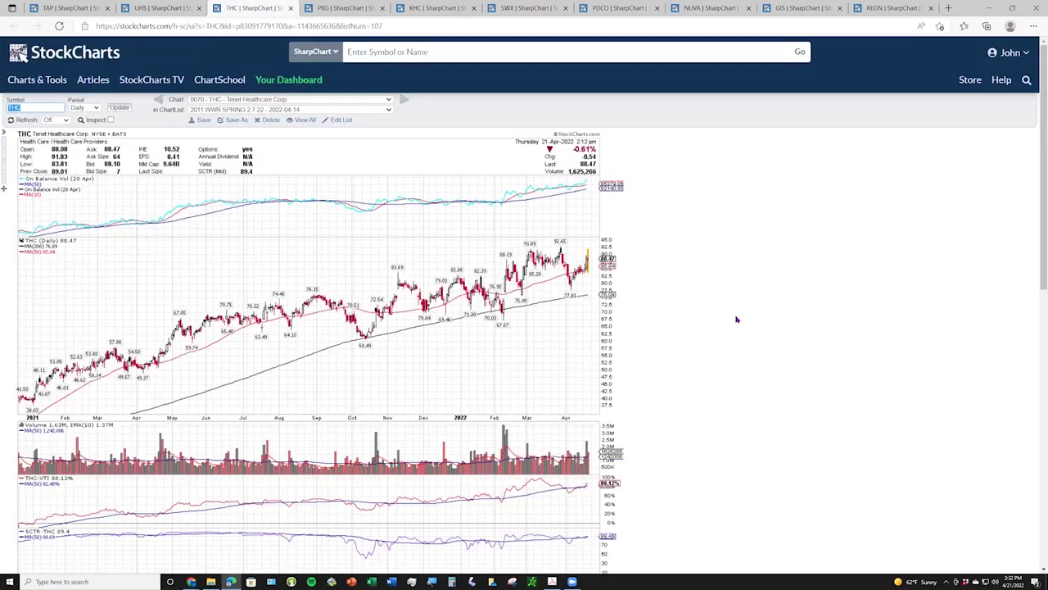
scroll(735, 320, "down", 1)
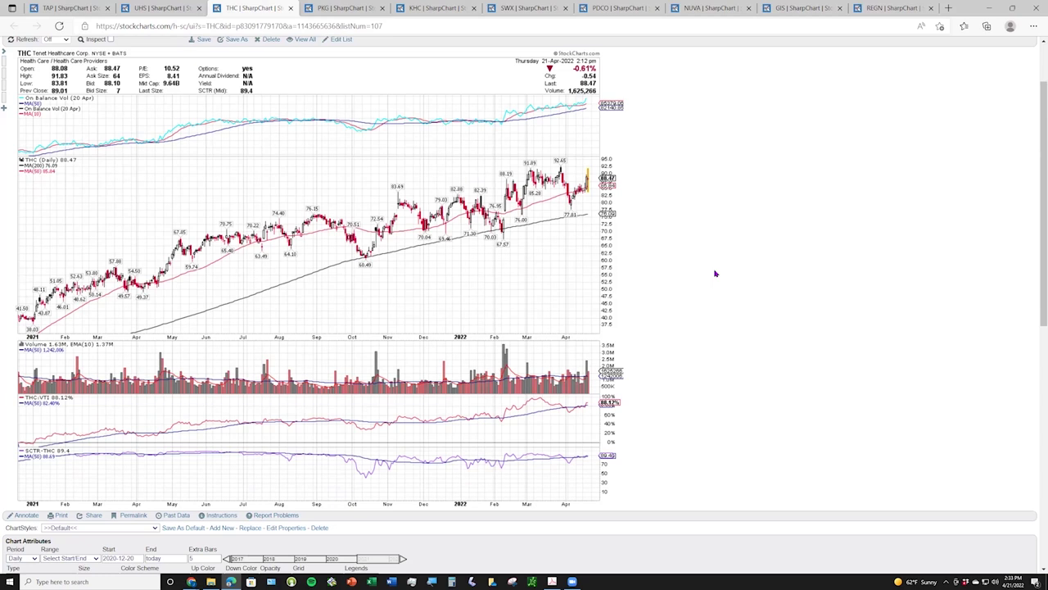
- Open the PKG daily chart, scroll through it, then bring up the Wyckoff breakout report
left_click(348, 10)
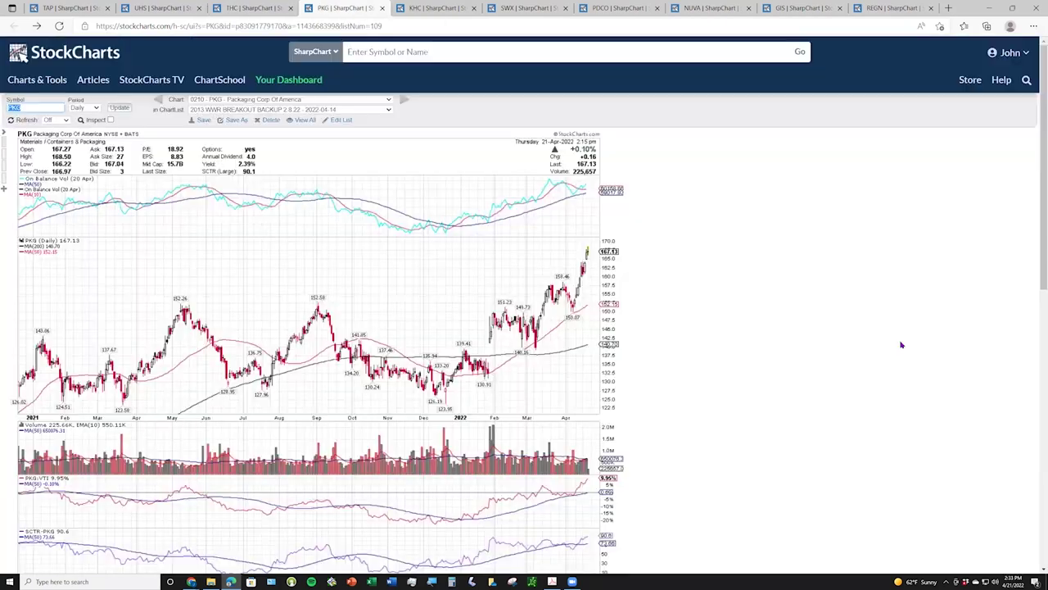
scroll(901, 345, "down", 1)
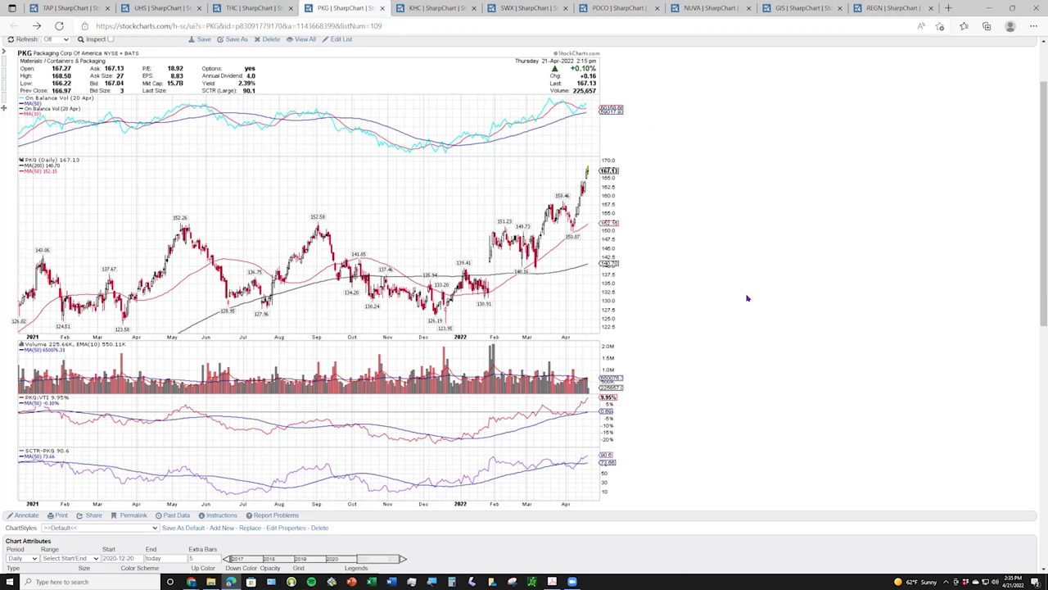
left_click(553, 581)
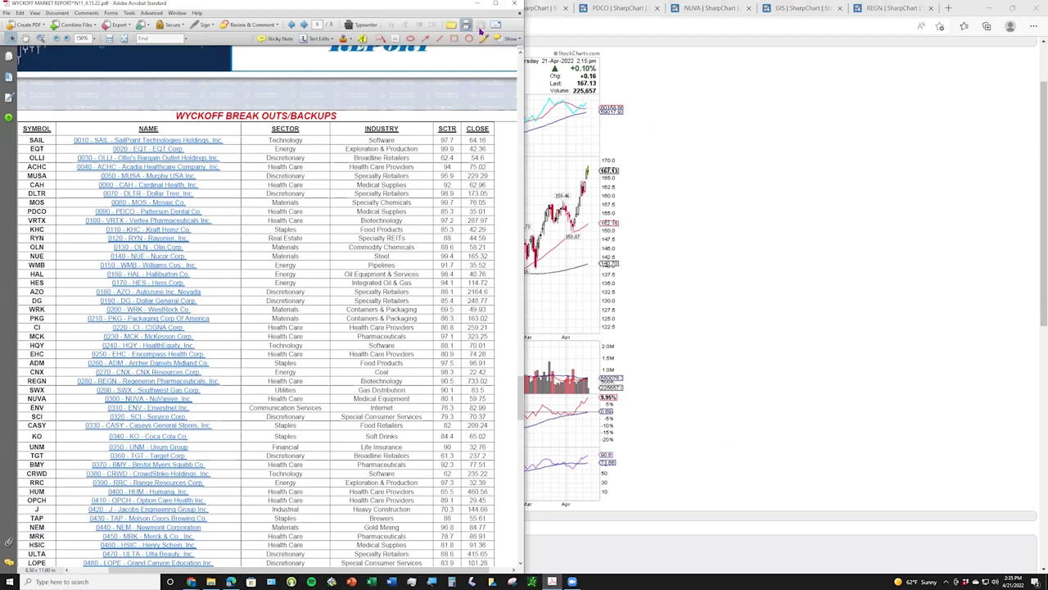
double_click(367, 5)
scroll(536, 327, "up", 5)
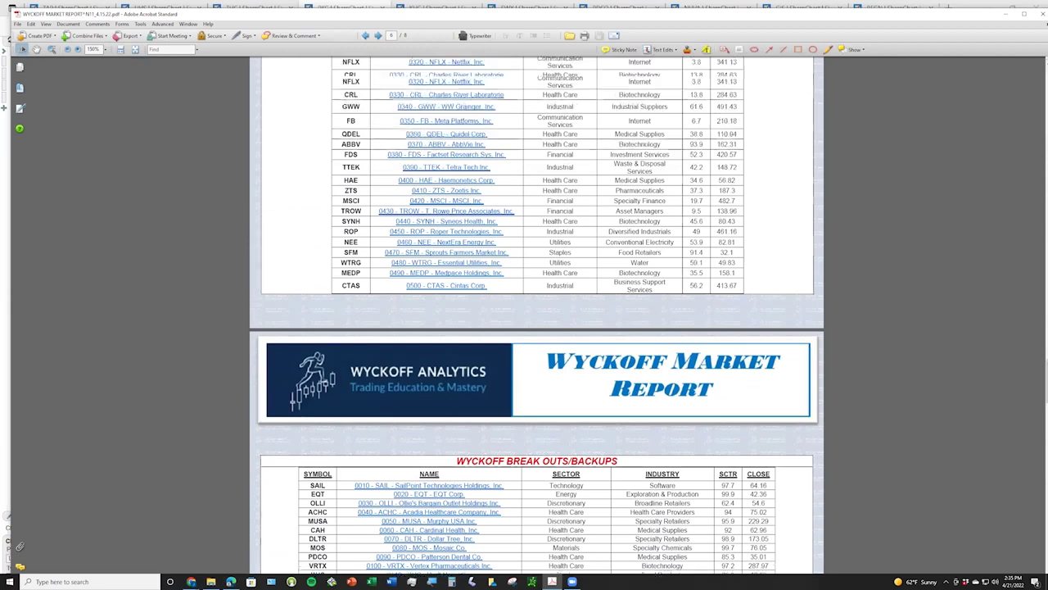
scroll(1024, 261, "up", 5)
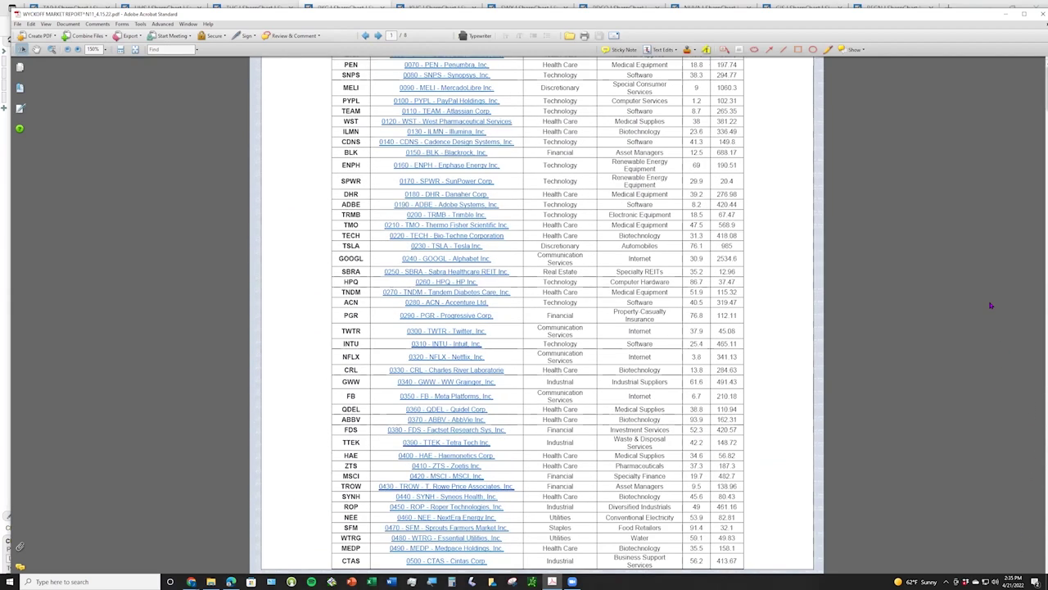
key("Home")
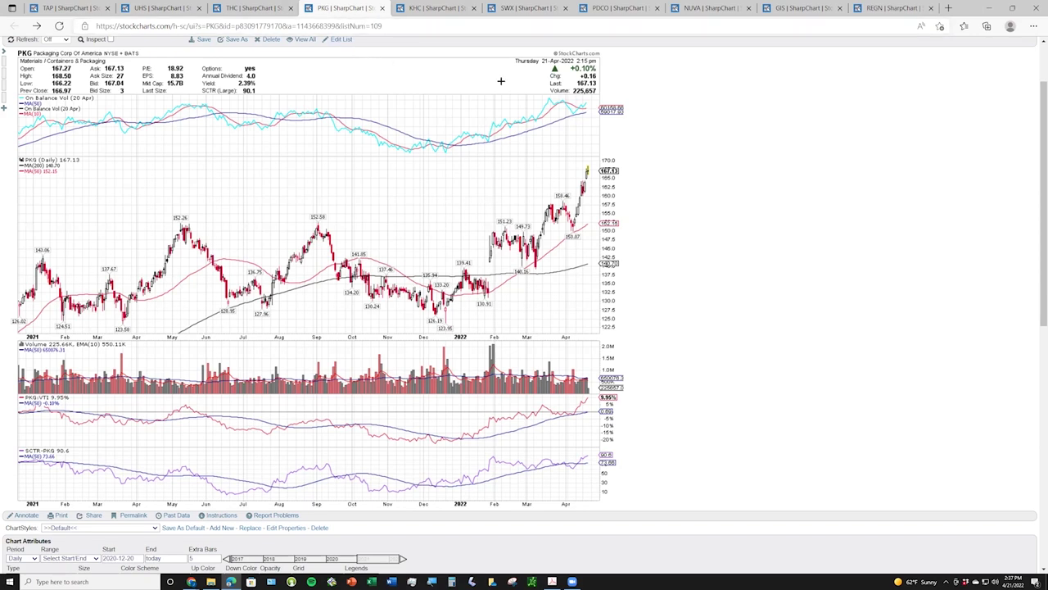
- Switch to the Kraft Heinz (KHC) daily SharpChart tab
left_click(434, 10)
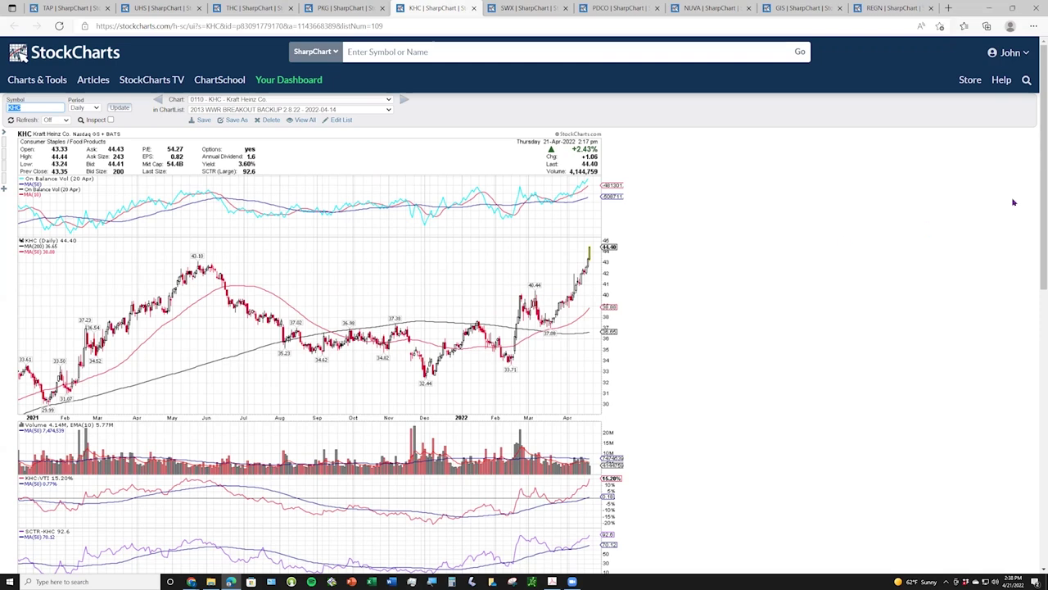
scroll(1037, 219, "down", 1)
scroll(1036, 218, "down", 1)
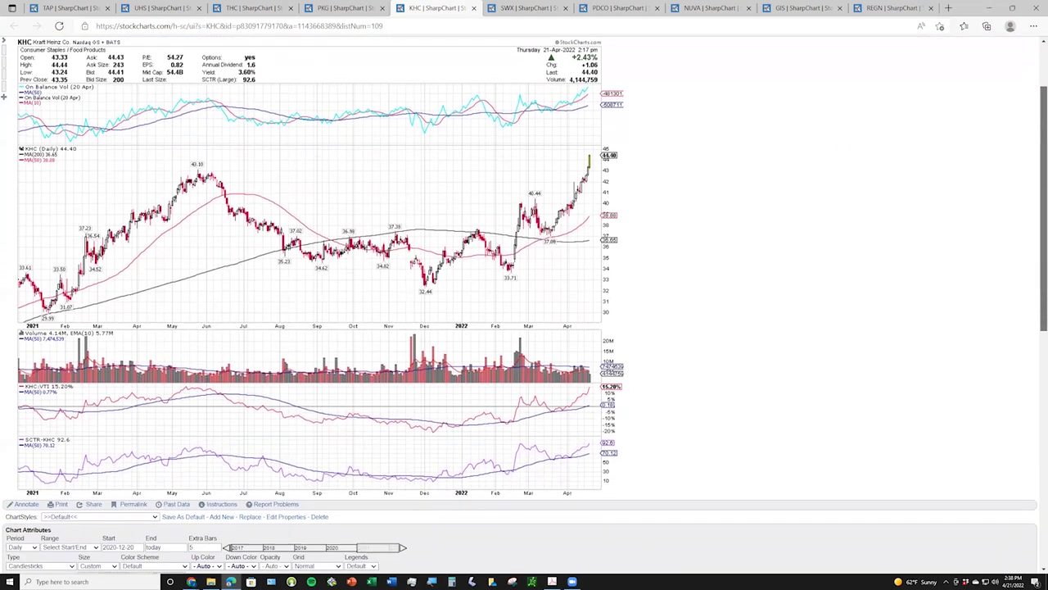
scroll(1037, 219, "up", 1)
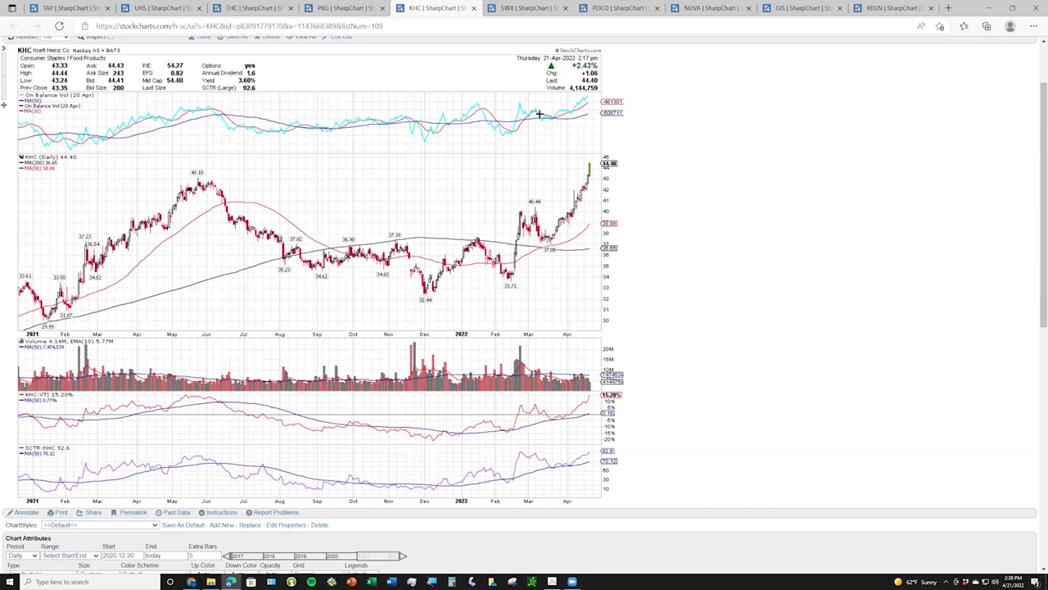
- Switch to the Southwest Gas (SWX) daily SharpChart and scroll down through it
left_click(528, 8)
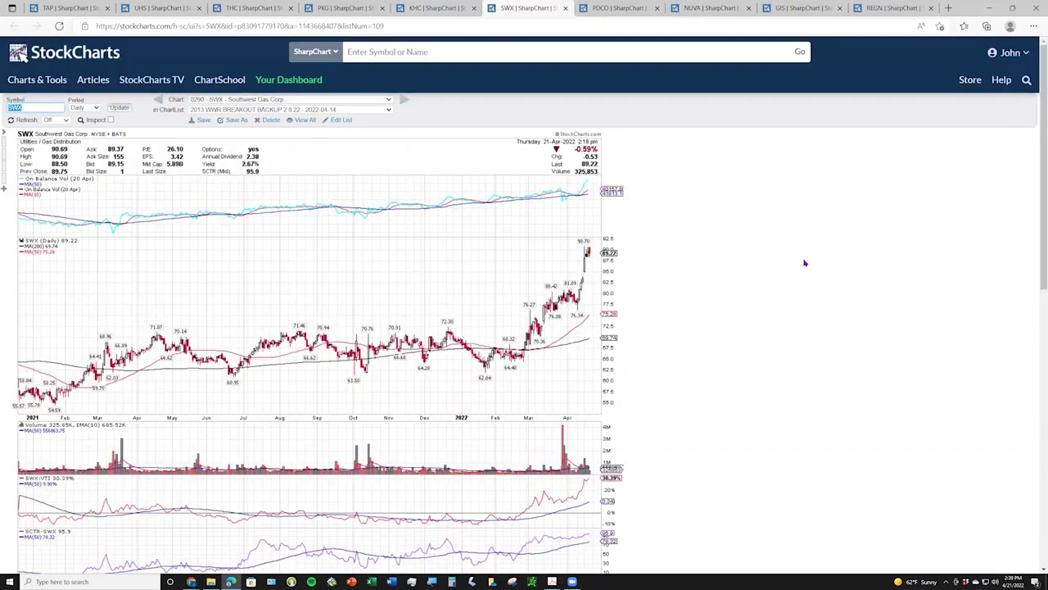
scroll(804, 263, "down", 1)
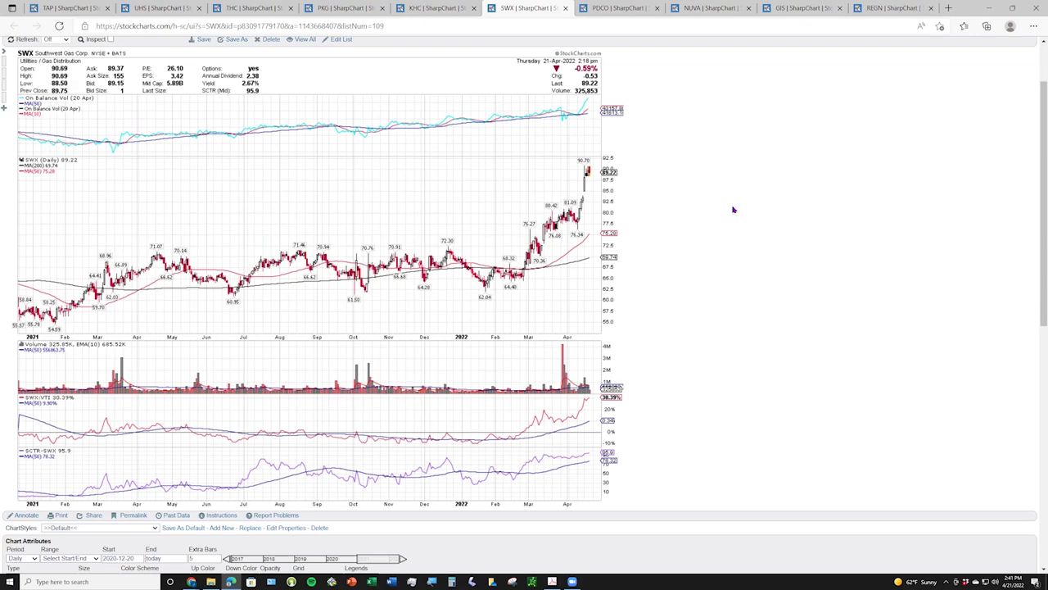
- Switch to the Patterson Dental (PDCO) daily SharpChart tab
left_click(615, 8)
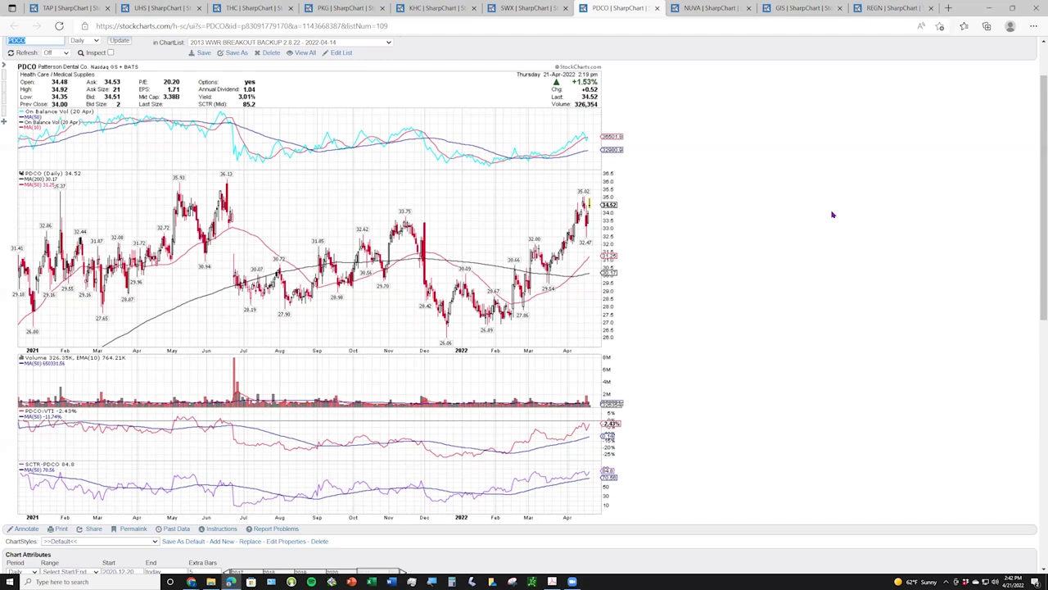
- Open the NUVA daily chart, scroll to see it fully, then switch to GIS
left_click(700, 12)
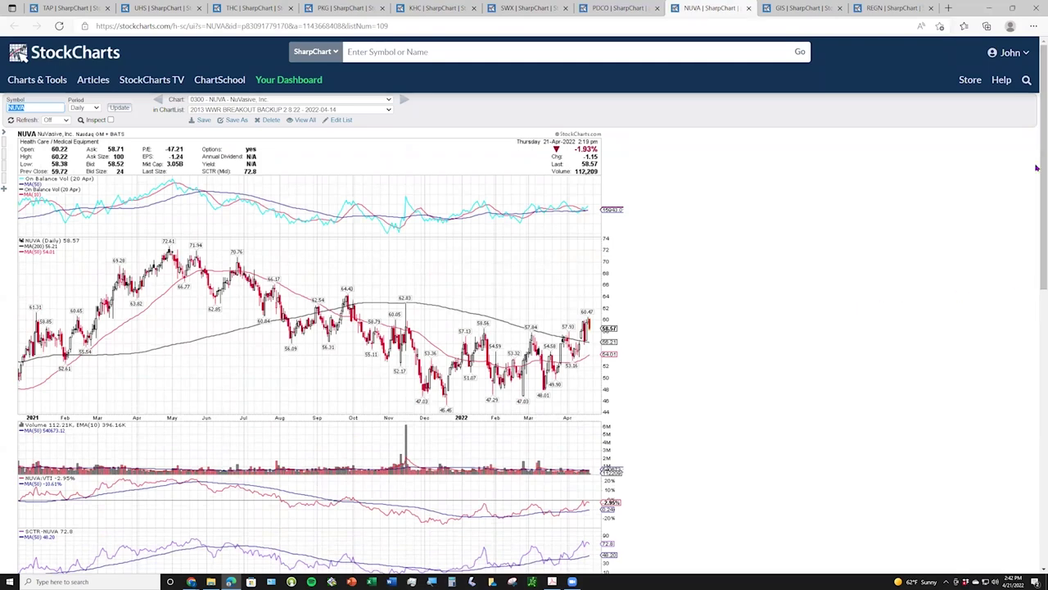
scroll(1035, 166, "down", 1)
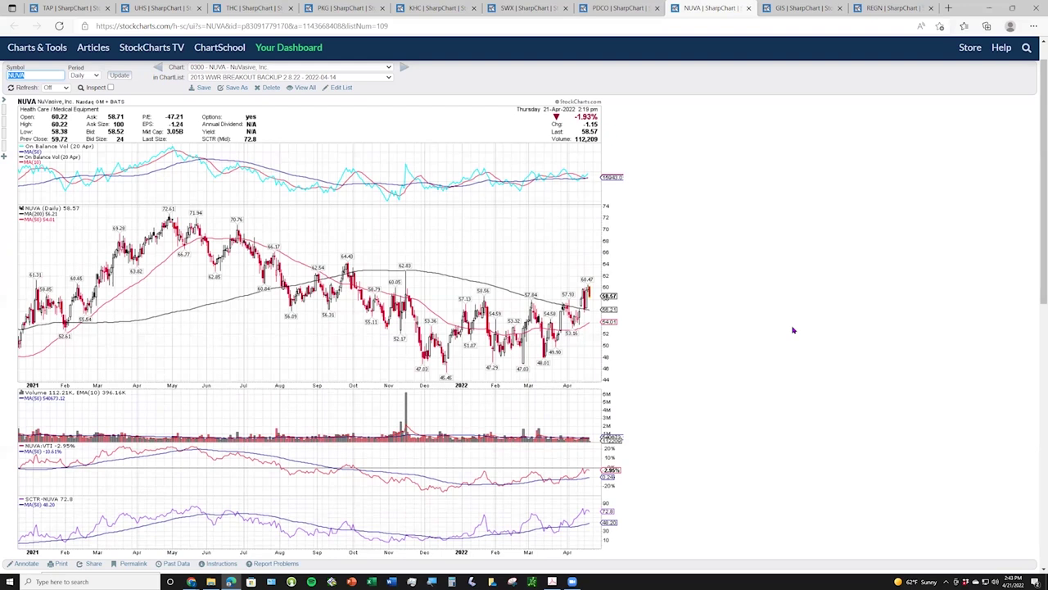
left_click(800, 9)
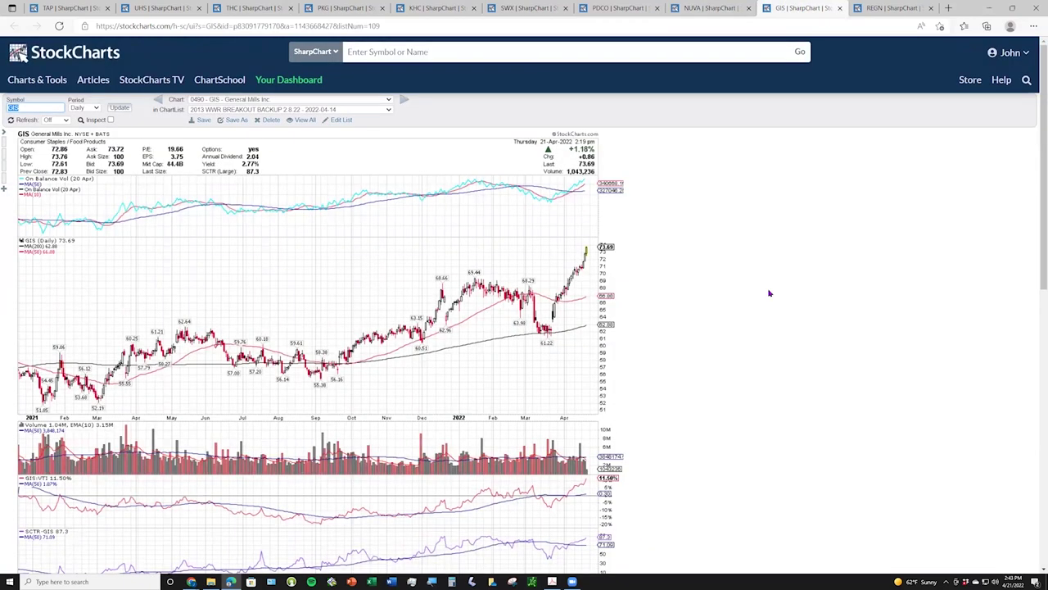
- Scroll through the GIS daily chart, then switch to the REGN SharpChart tab
scroll(1037, 203, "down", 1)
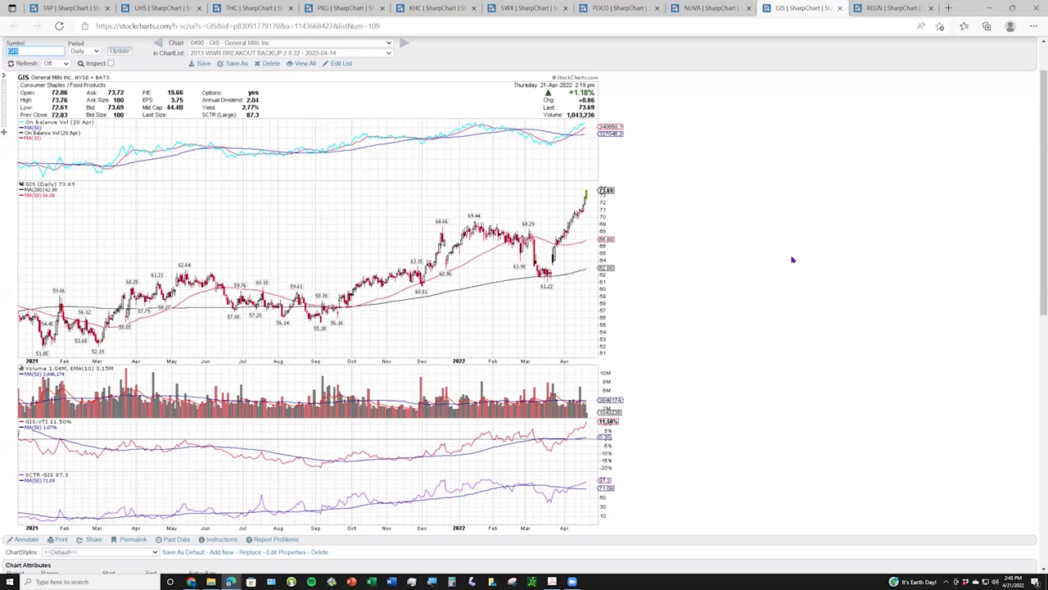
left_click(888, 11)
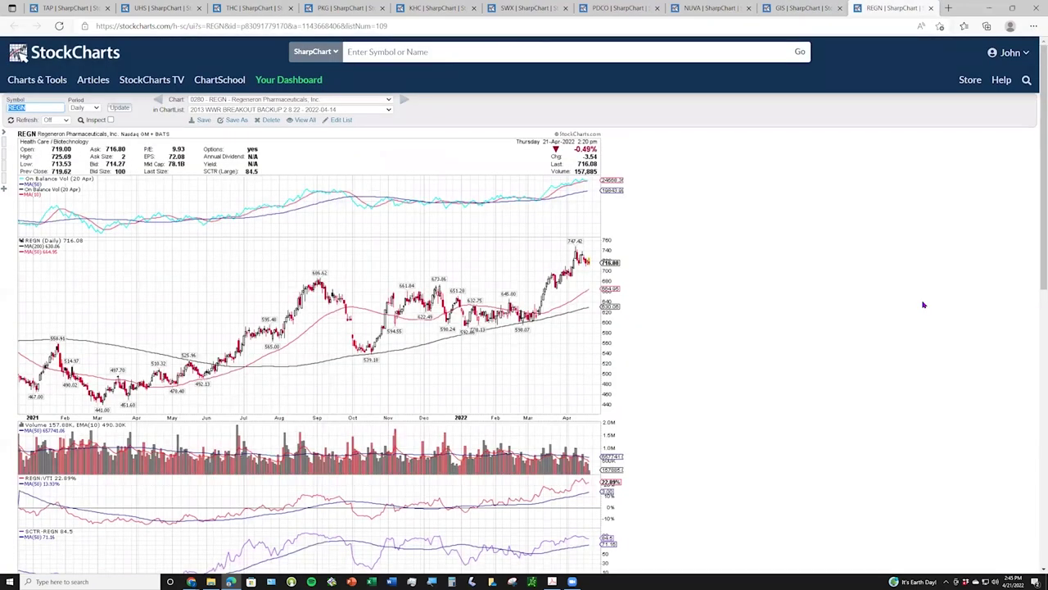